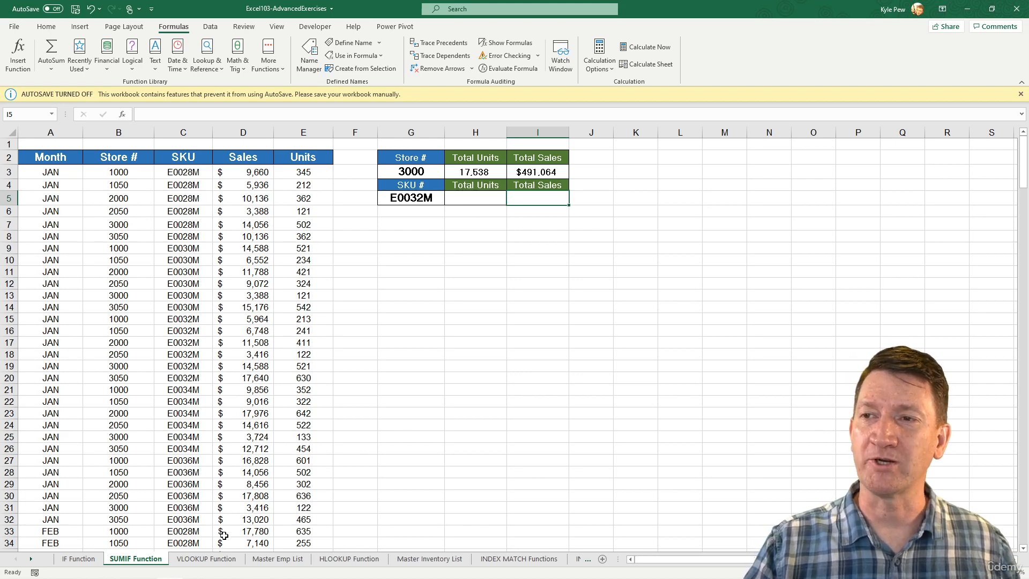
# - Examine the VLOOKUP formula in C3 of the VLOOKUP Function sheet and its source table on the Master Emp List sheet
pyautogui.click(207, 559)
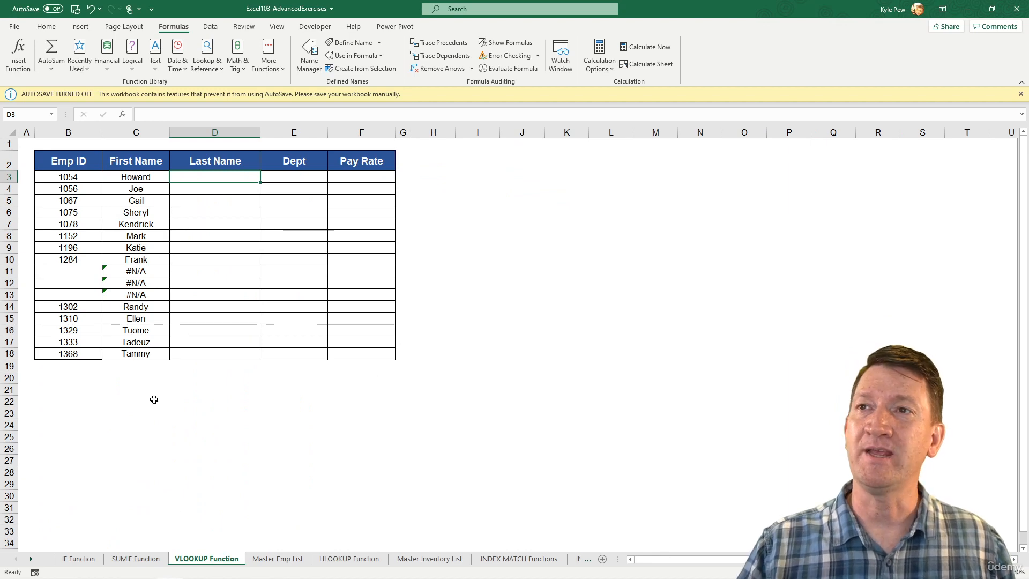
pyautogui.scroll(3, 146, 365)
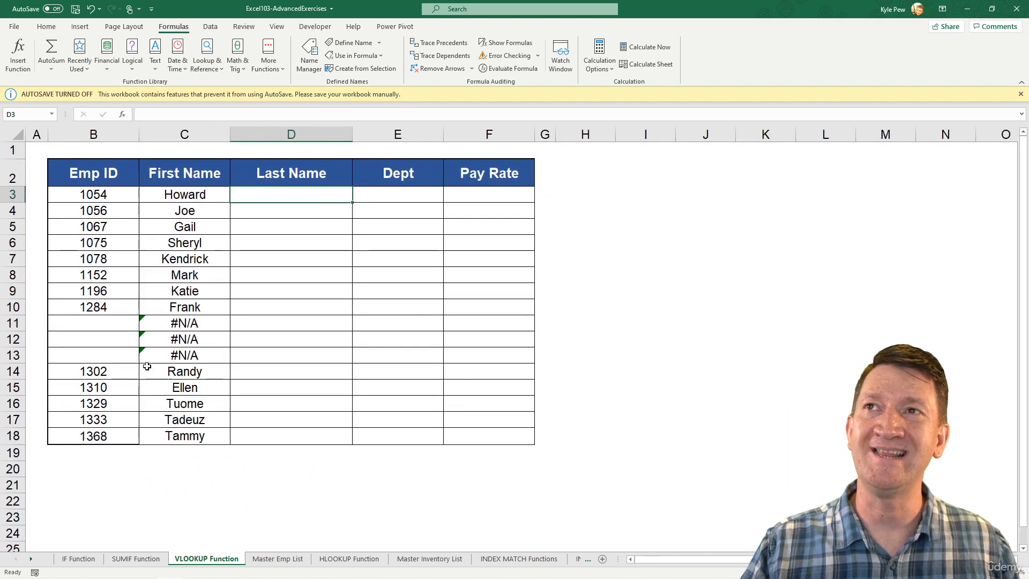
pyautogui.scroll(1, 147, 366)
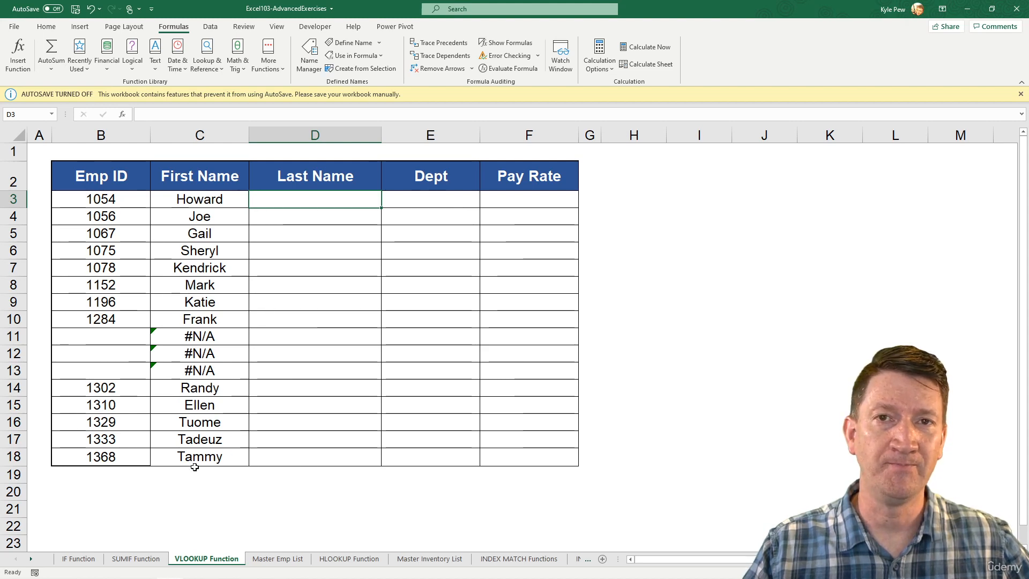
pyautogui.click(194, 200)
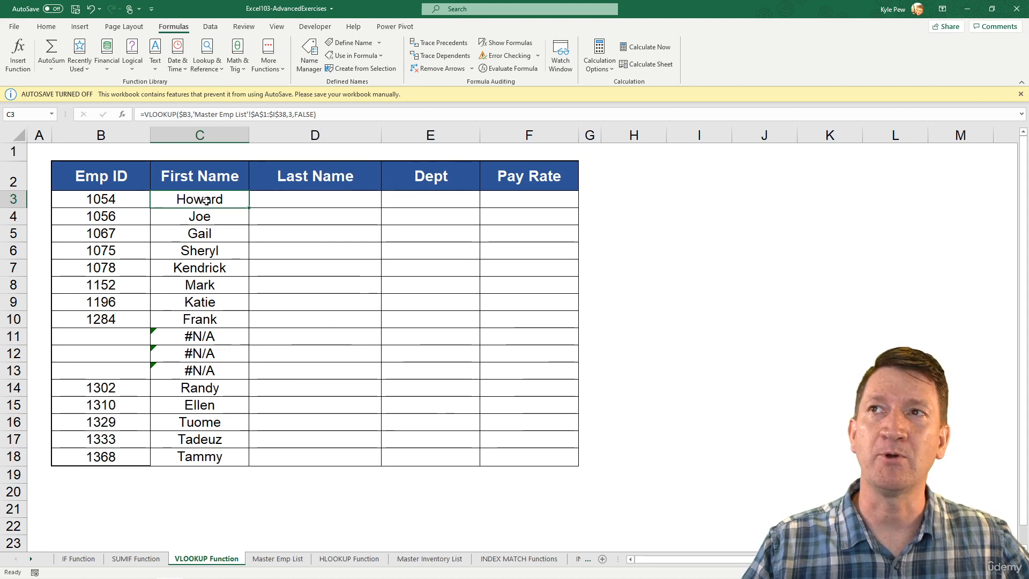
pyautogui.doubleClick(207, 201)
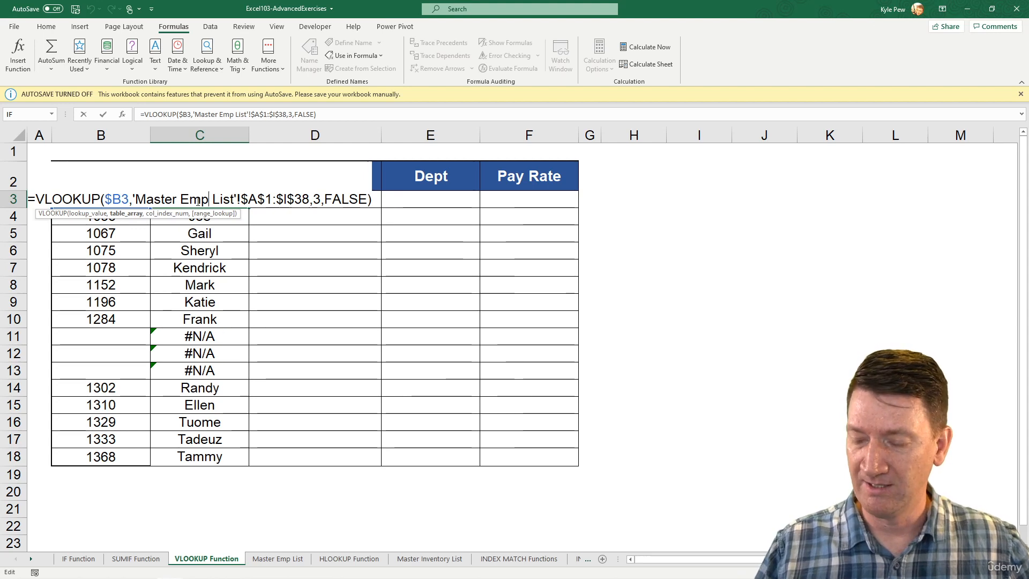
pyautogui.press('Return')
pyautogui.click(198, 201)
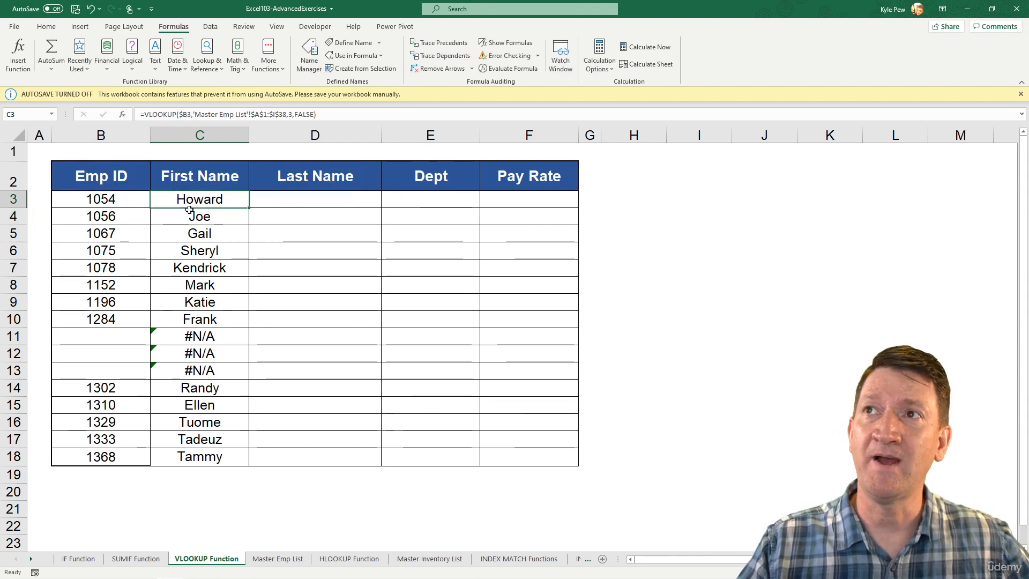
pyautogui.click(287, 560)
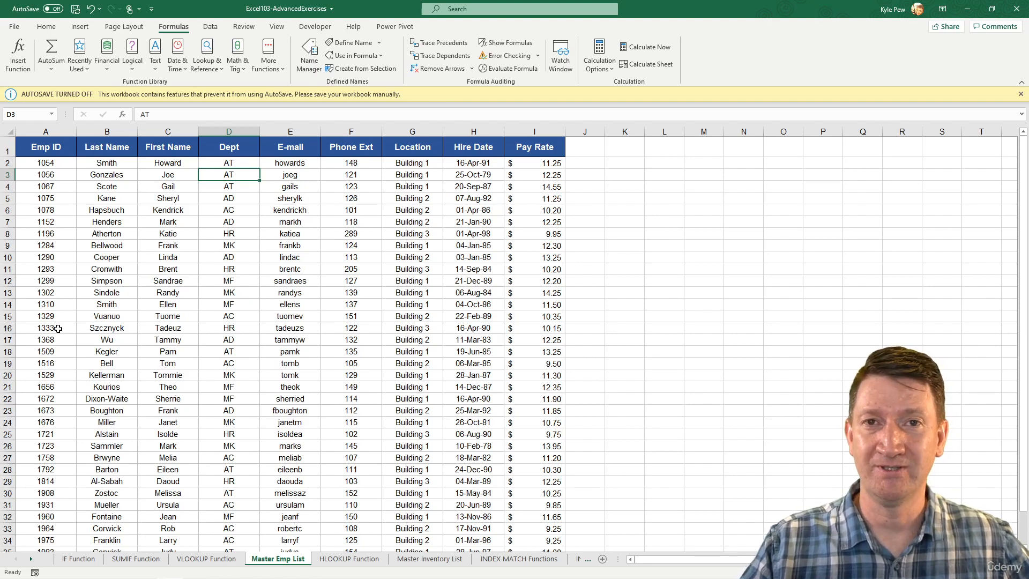
pyautogui.click(202, 559)
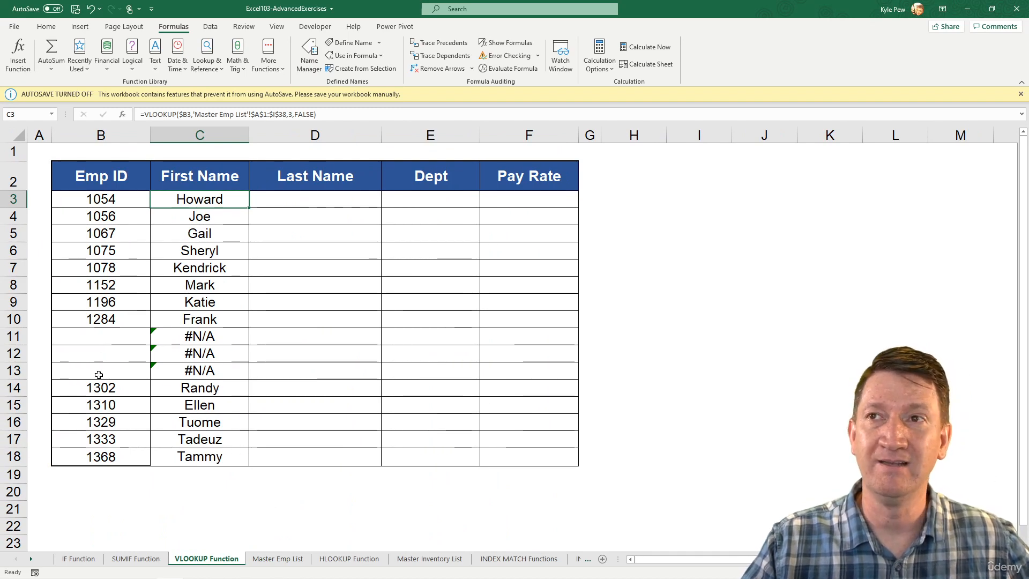
# - Test the value 100 as an employee ID in B11 against the Master Emp List sheet, and clear the entry
pyautogui.click(96, 333)
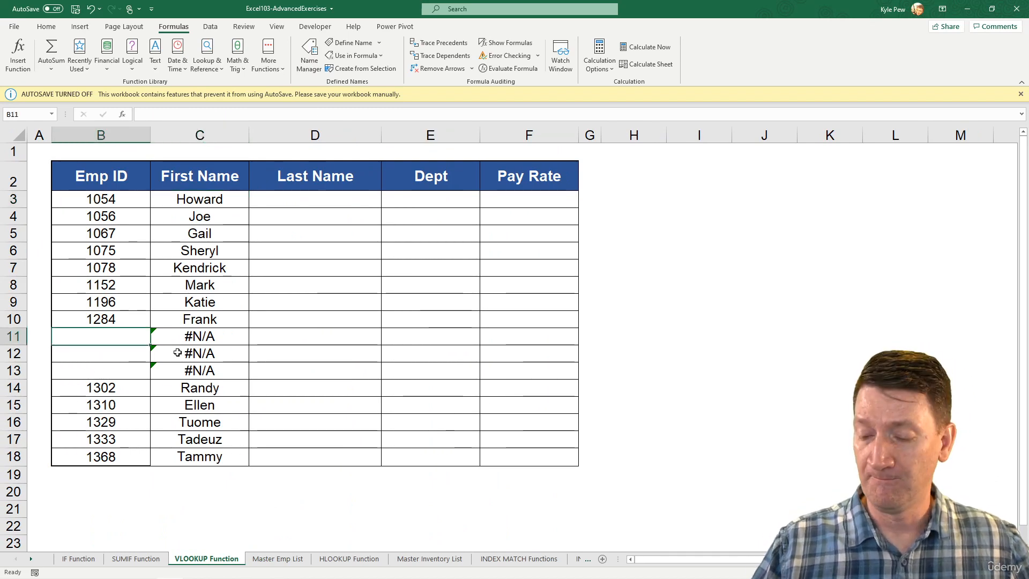
pyautogui.write('100')
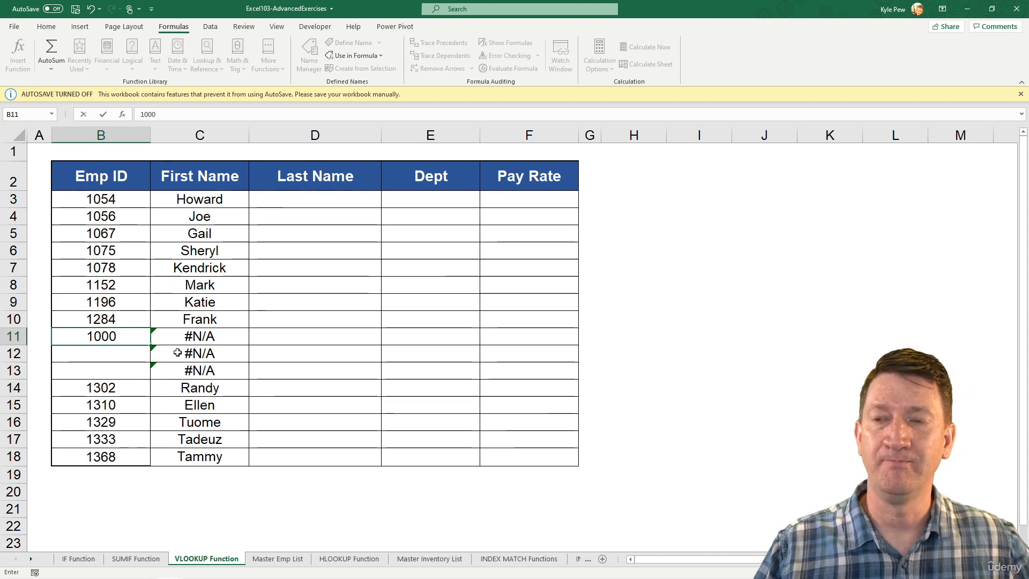
pyautogui.press('Return')
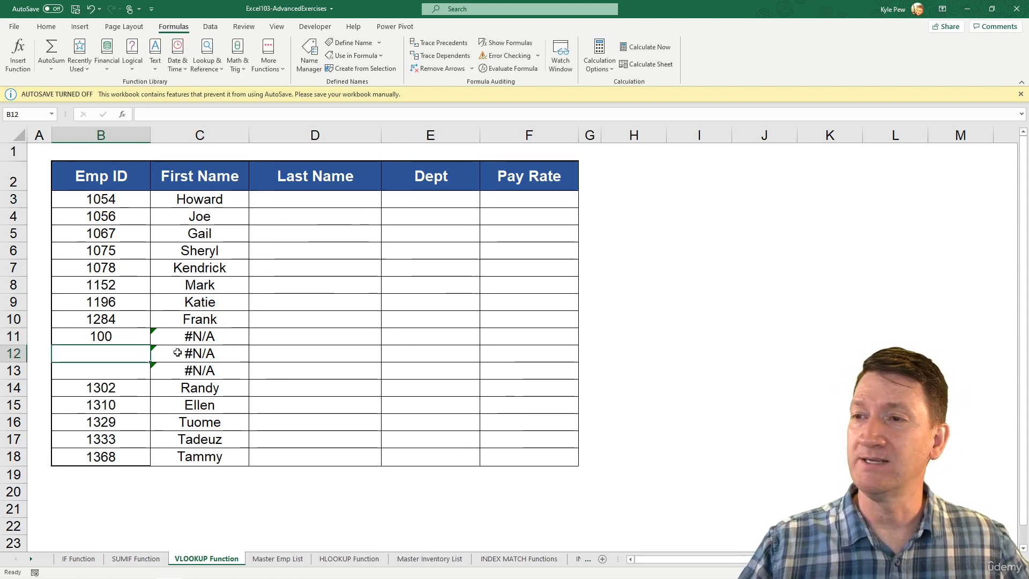
pyautogui.click(279, 558)
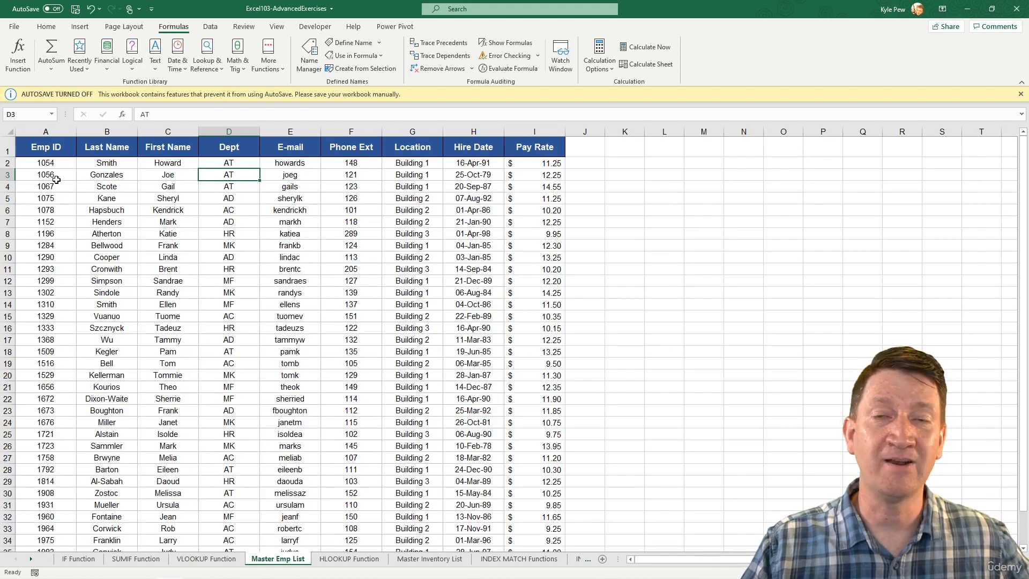
pyautogui.click(193, 559)
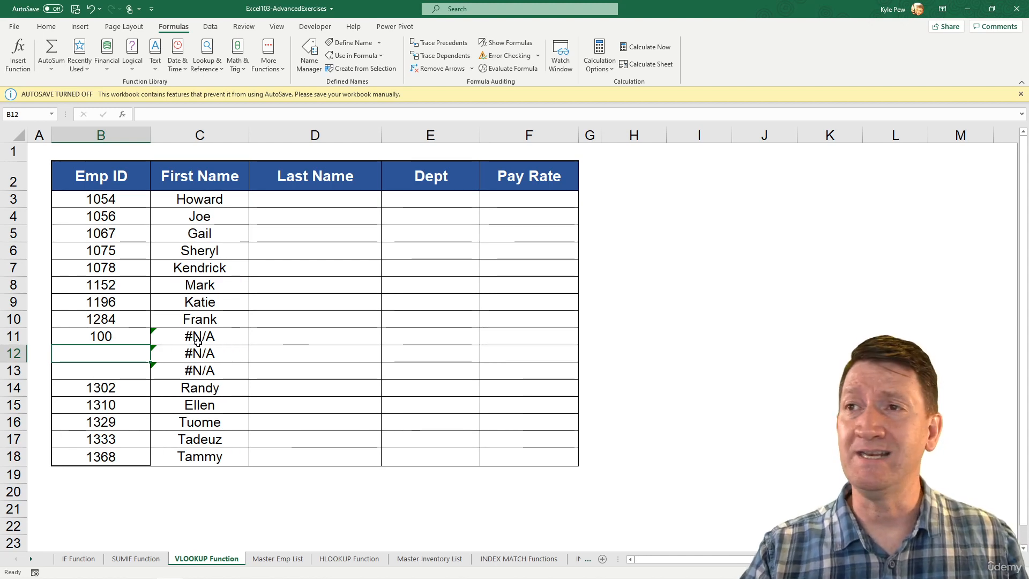
pyautogui.click(133, 337)
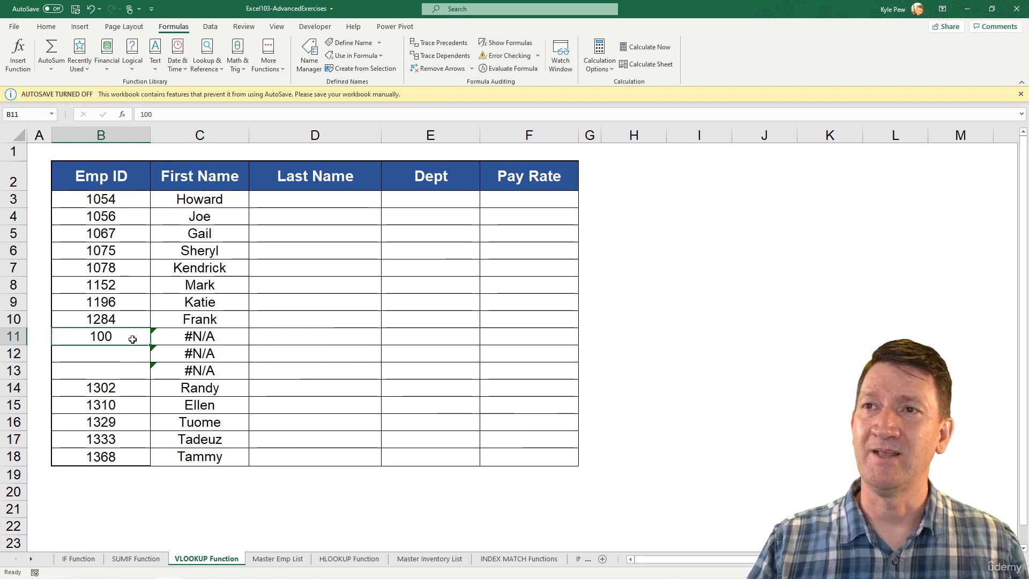
pyautogui.press('Delete')
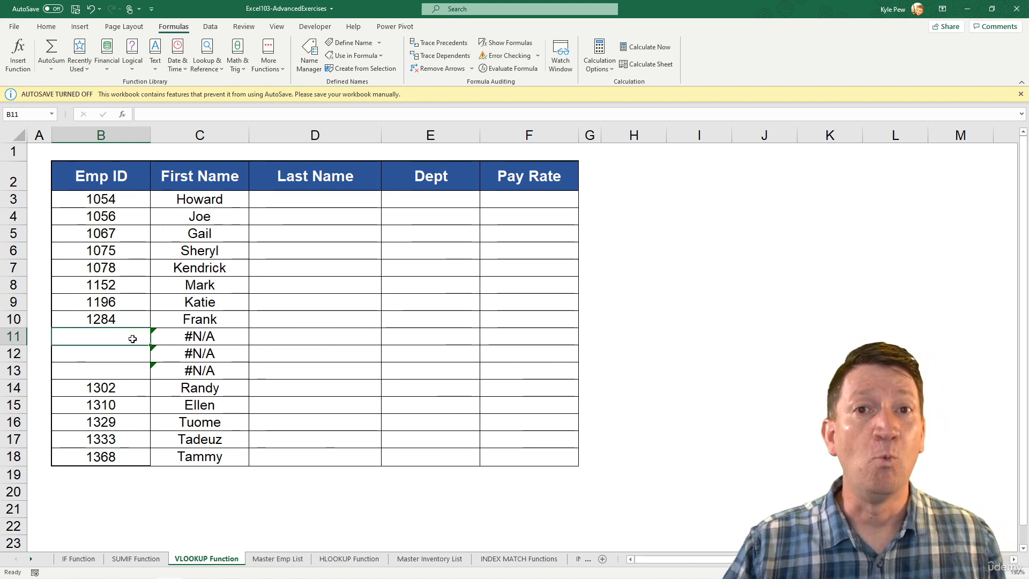
# - Insert IFERROR( directly ahead of VLOOKUP in the First Name formula in C3
pyautogui.click(177, 200)
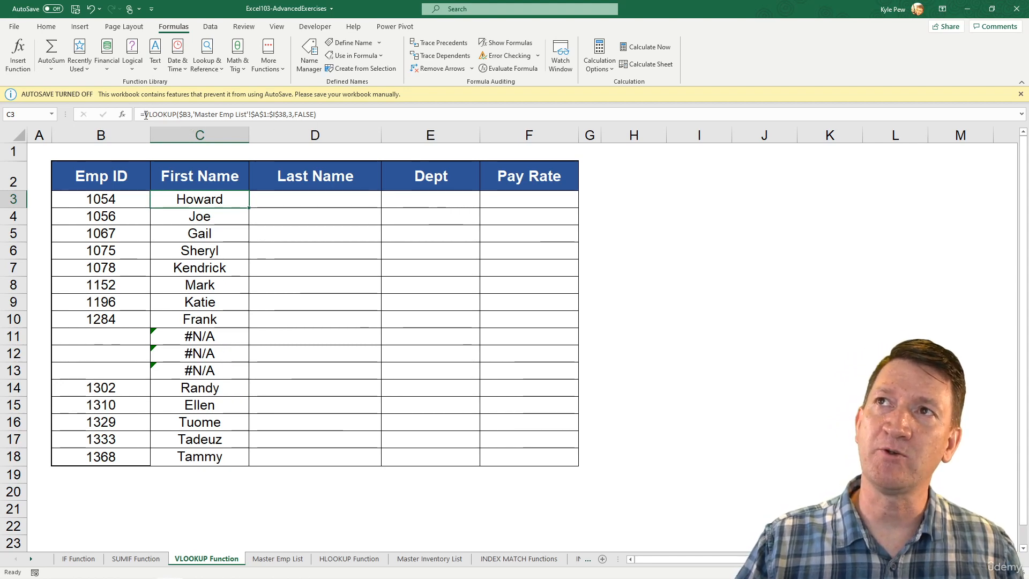
pyautogui.doubleClick(157, 194)
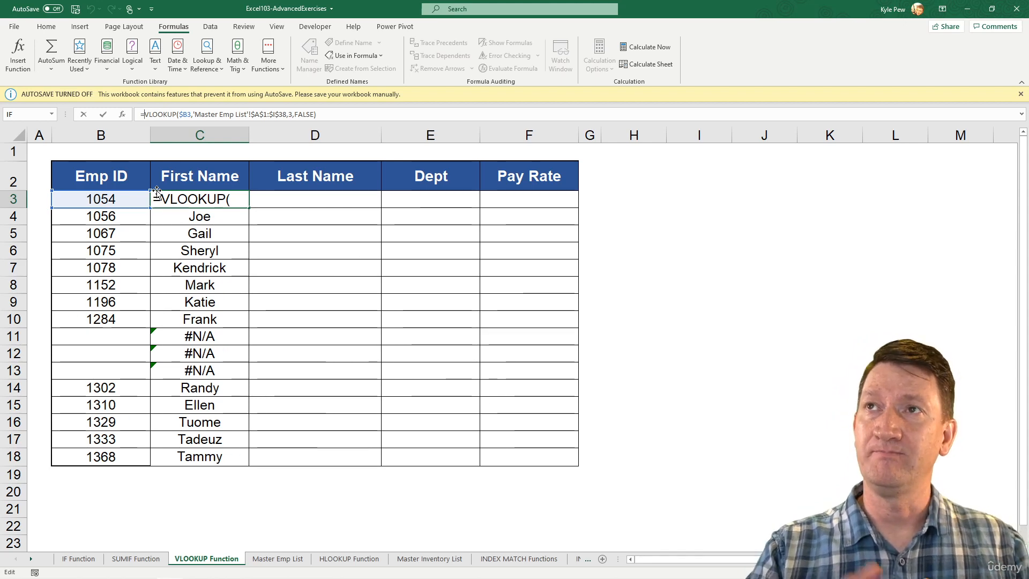
pyautogui.write('IFER')
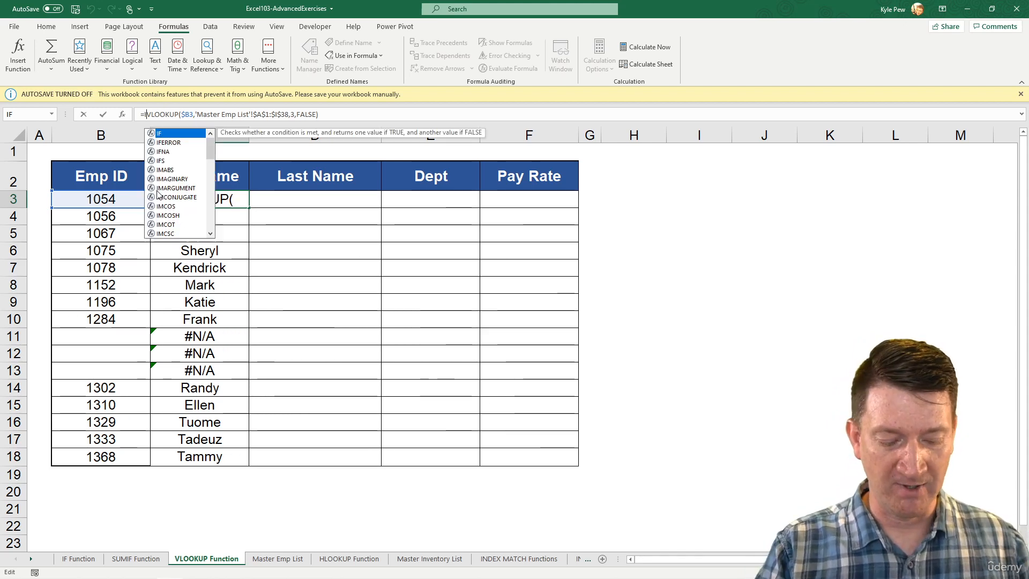
pyautogui.write('ROR')
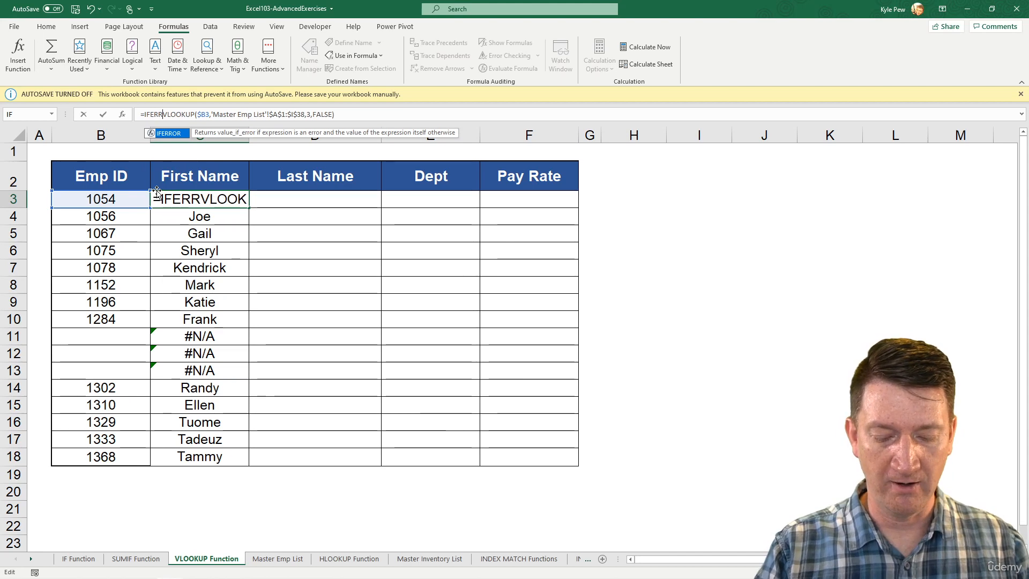
pyautogui.write('(')
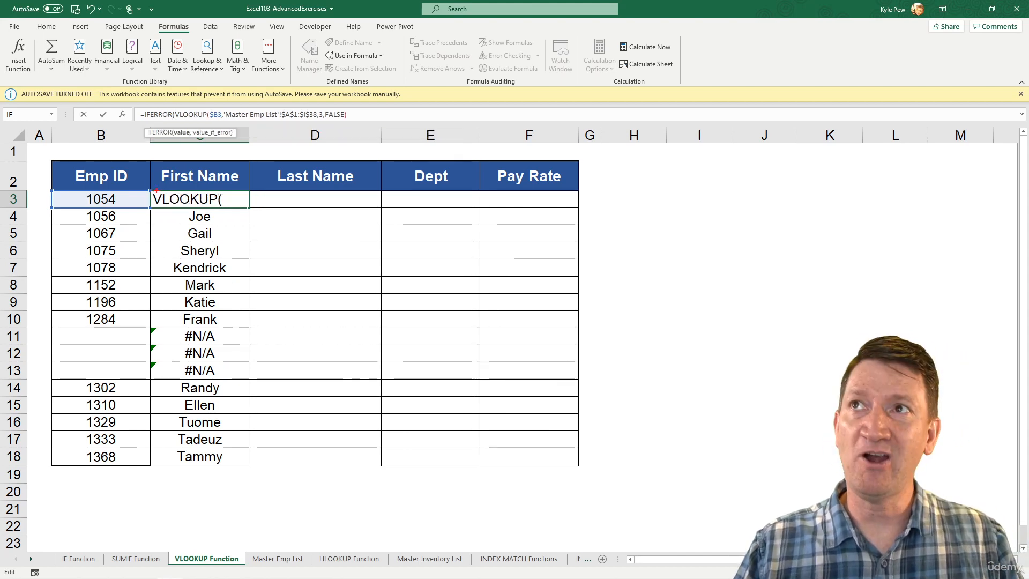
pyautogui.moveTo(181, 140); pyautogui.dragTo(180, 193)
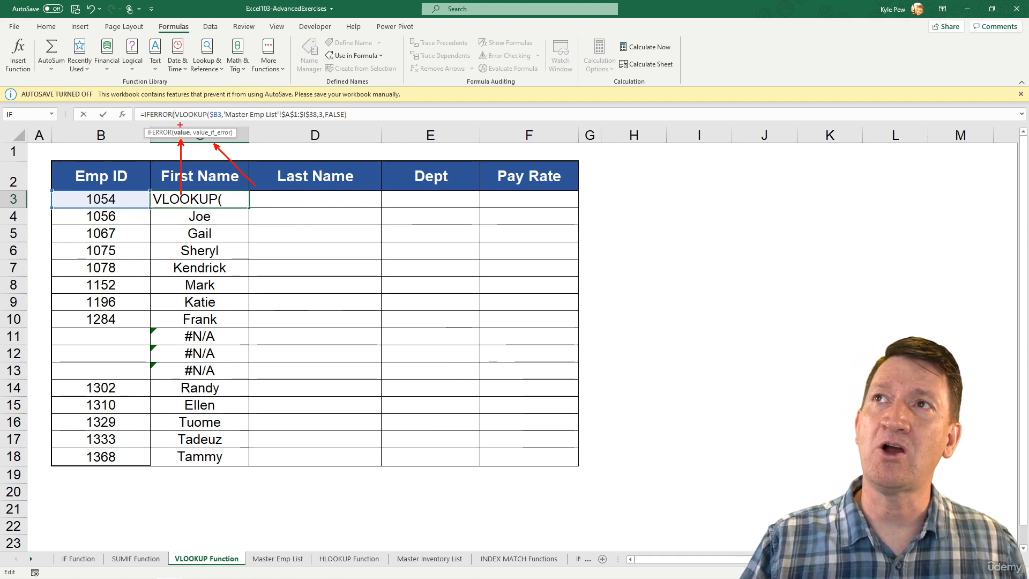
pyautogui.moveTo(178, 119); pyautogui.dragTo(346, 119)
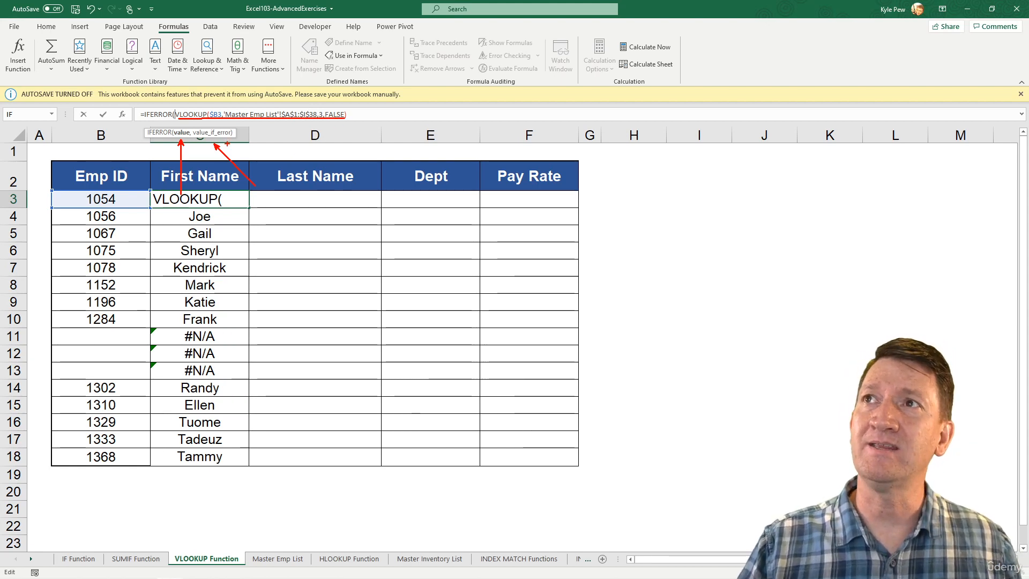
pyautogui.moveTo(225, 139); pyautogui.dragTo(262, 157)
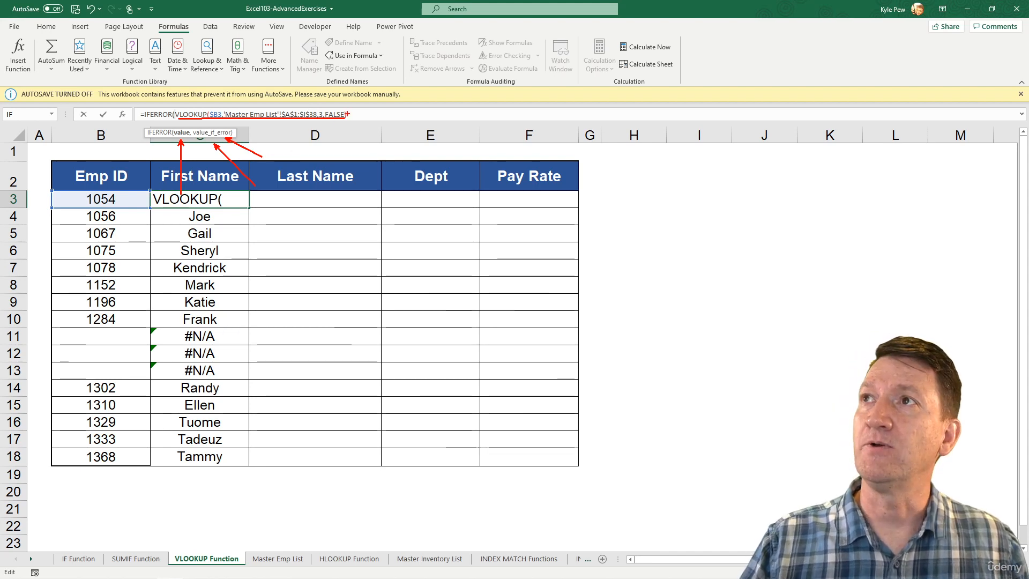
pyautogui.press('Escape')
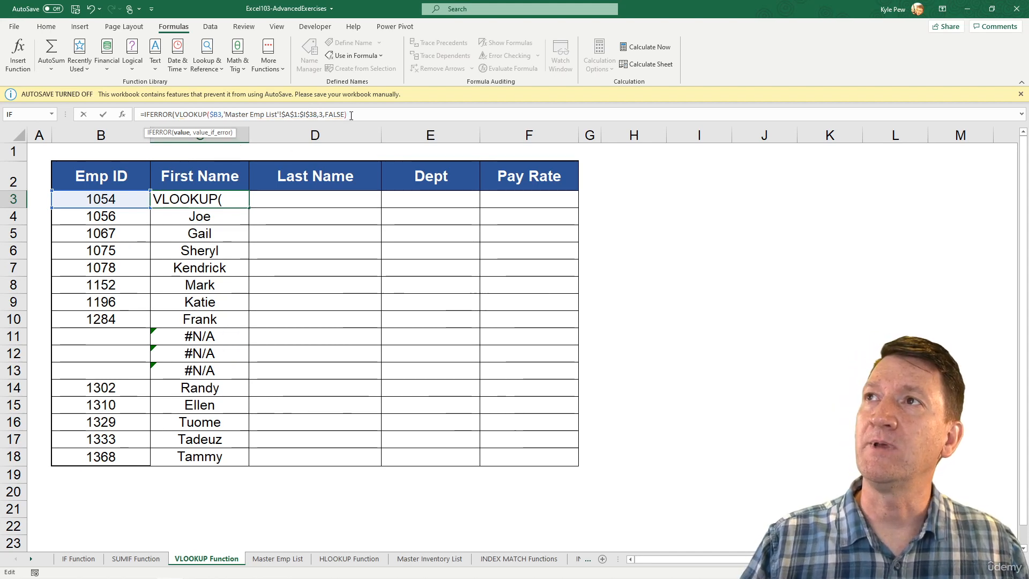
# - Complete the IFERROR formula in C3 with "EMP ID NOT FOUND" as its value_if_error argument and the closing parenthesis
pyautogui.click(351, 115)
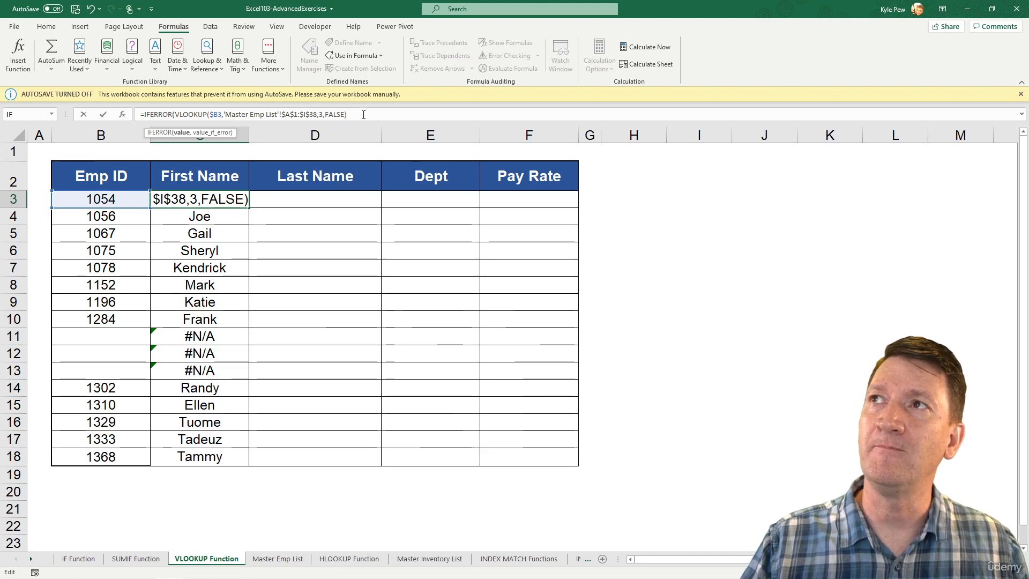
pyautogui.write(',')
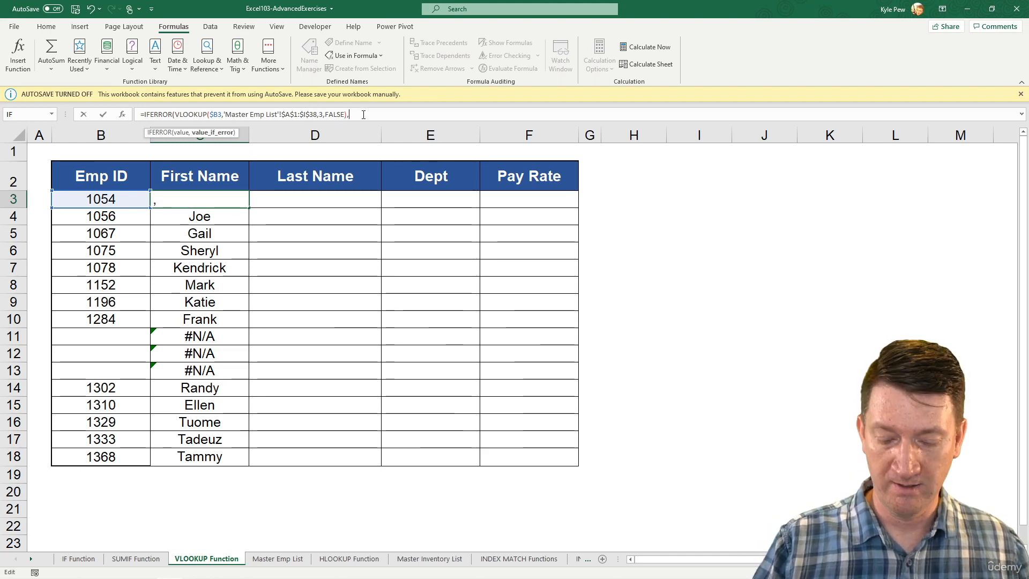
pyautogui.write('"')
pyautogui.write('EM')
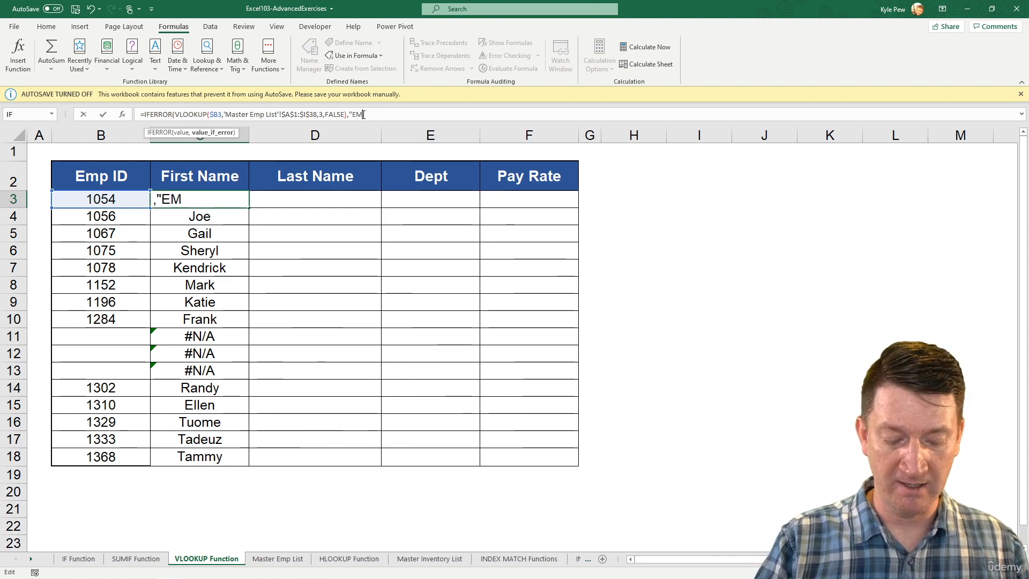
pyautogui.write('P ID NO')
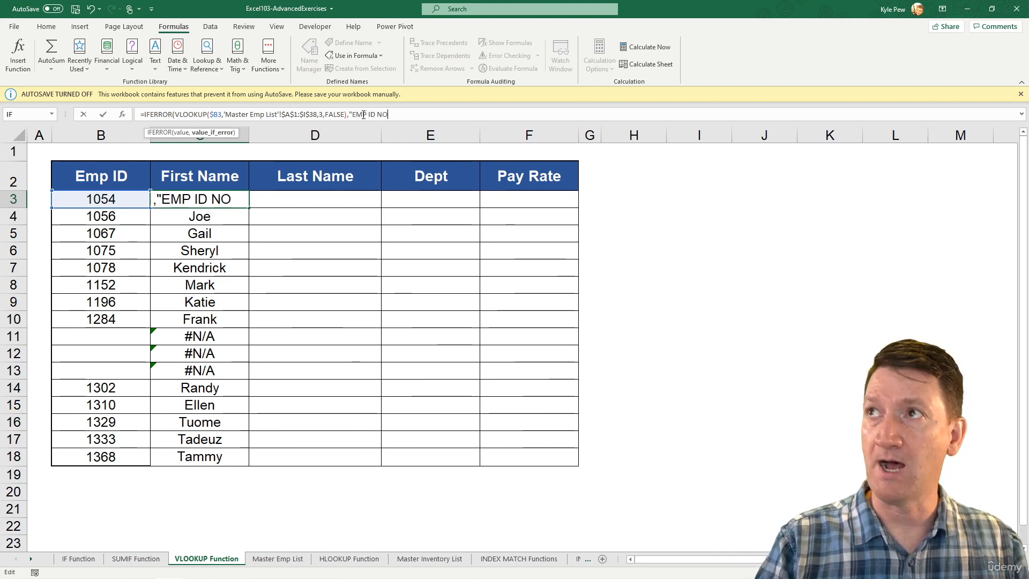
pyautogui.write('T FOUND')
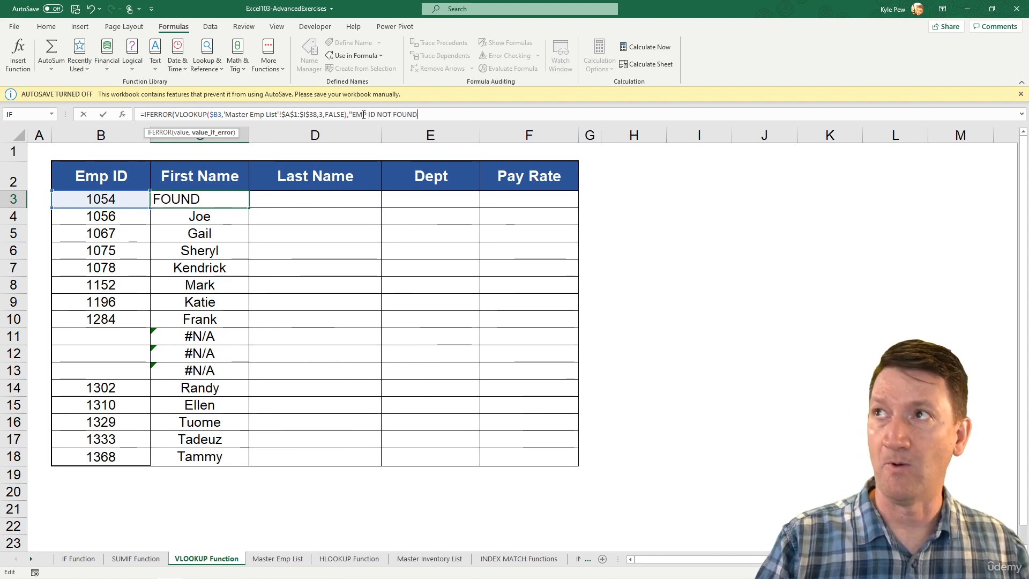
pyautogui.write(')')
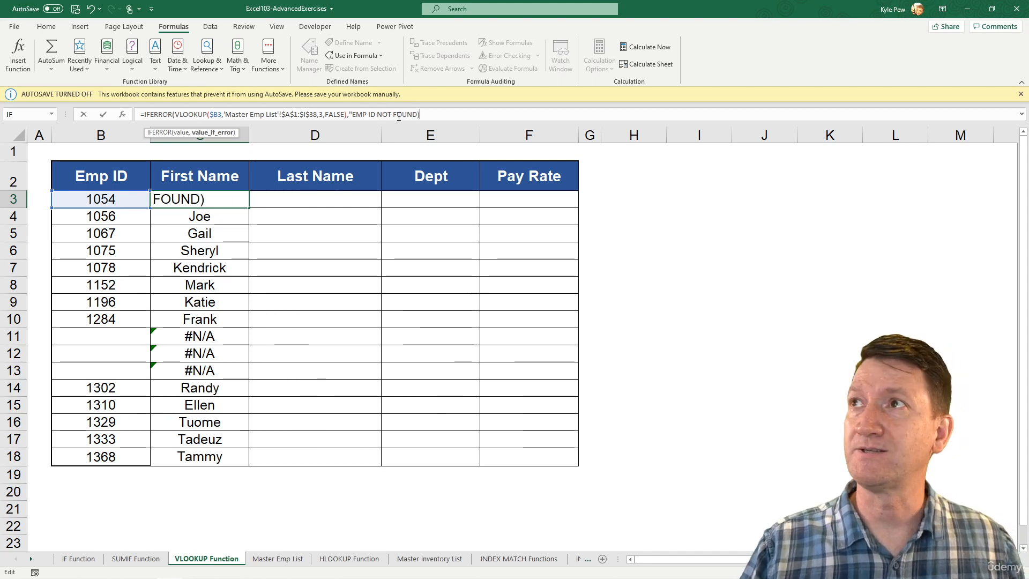
pyautogui.press('BackSpace')
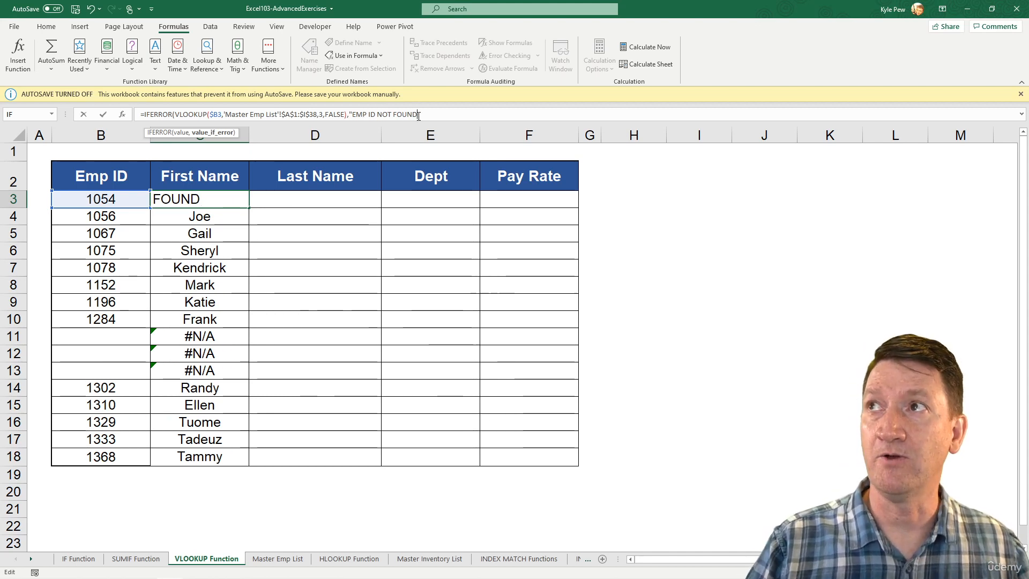
pyautogui.write('")')
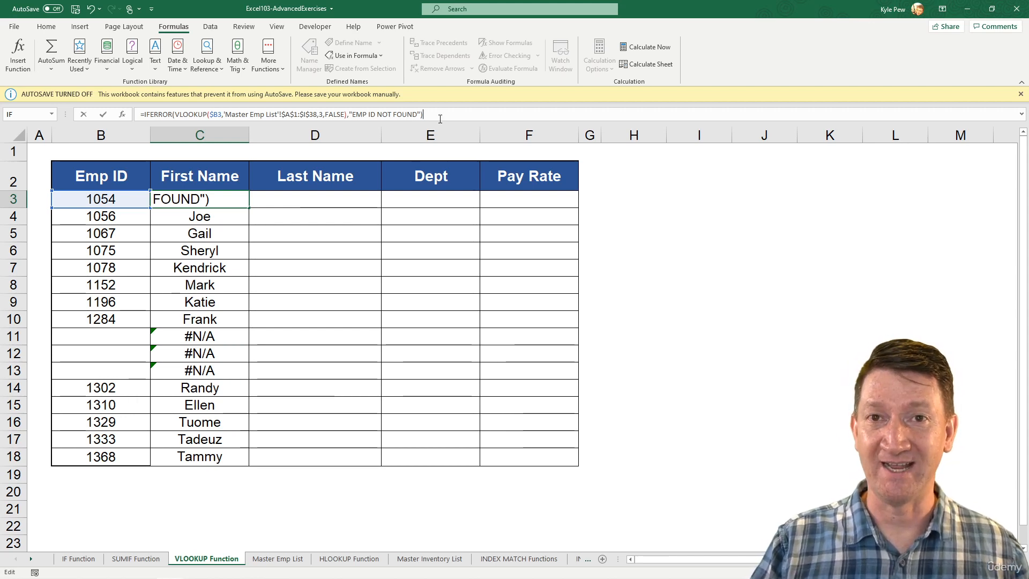
pyautogui.press('Return')
# - Fill the C3 formula down through C18 and widen column C to fit the full error text
pyautogui.click(224, 200)
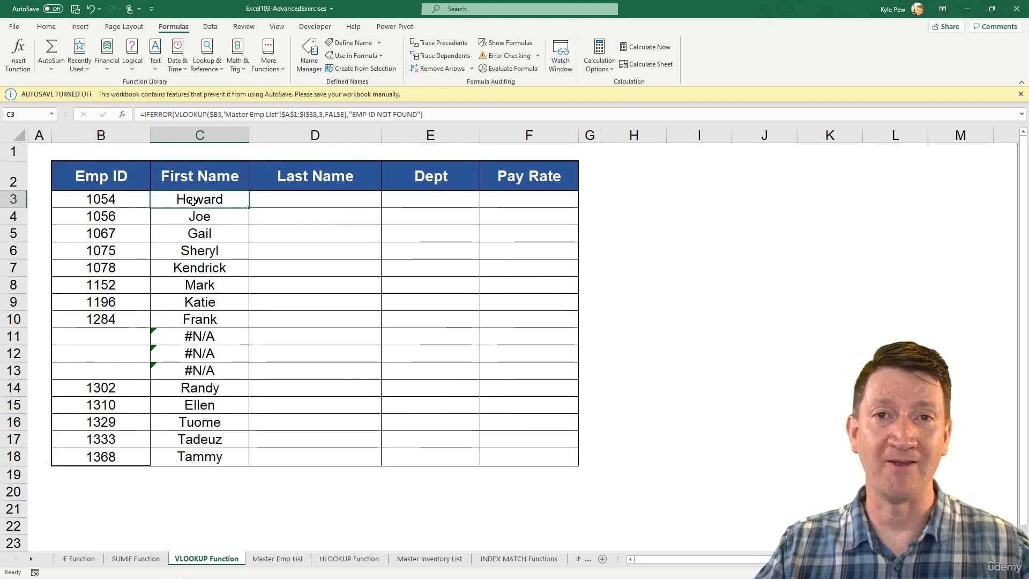
pyautogui.moveTo(249, 207); pyautogui.dragTo(239, 460)
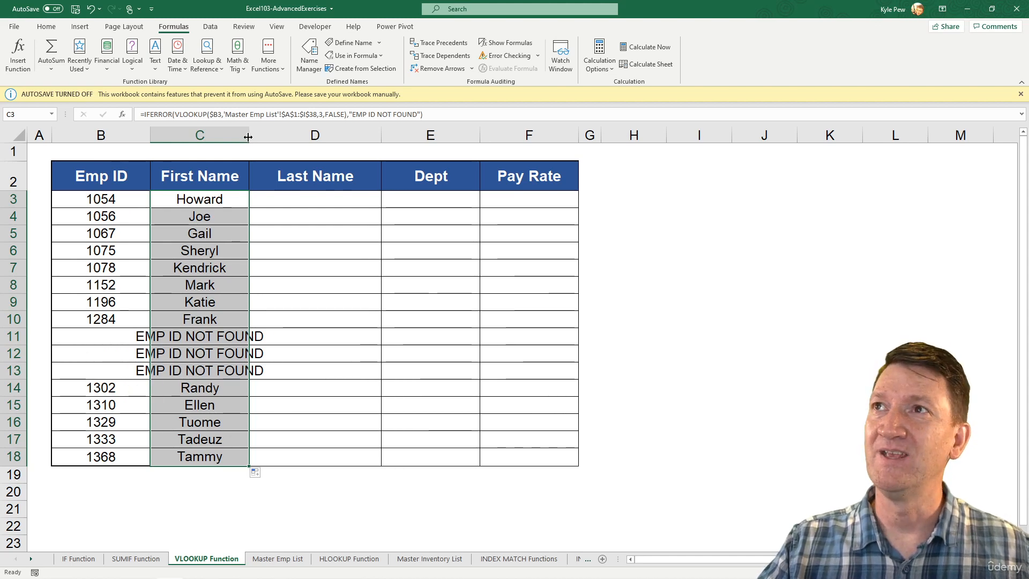
pyautogui.moveTo(248, 137); pyautogui.dragTo(296, 137)
# - Test the IFERROR lookup by entering 100 in B11 and the employee ID from B3 in B12
pyautogui.click(56, 340)
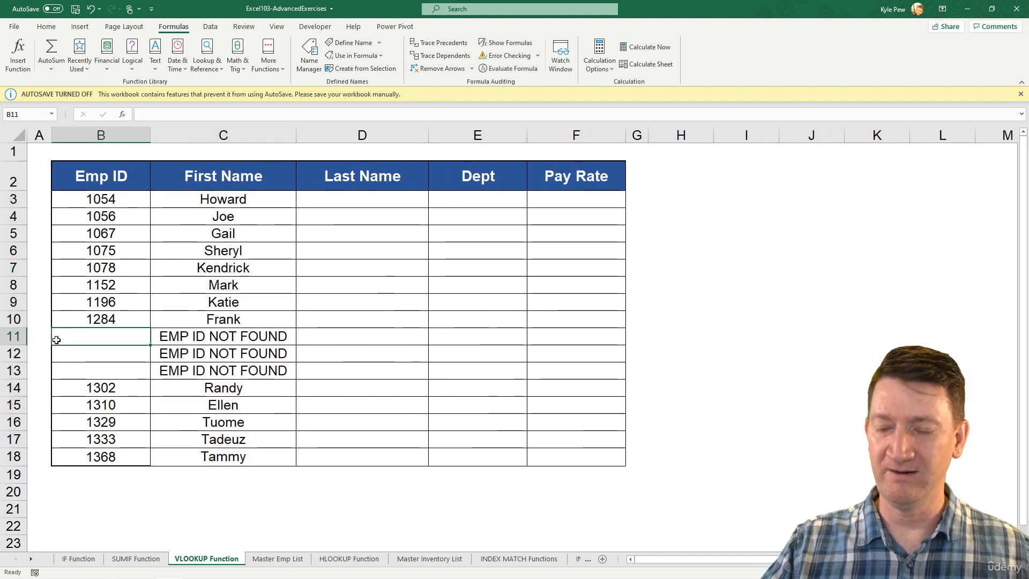
pyautogui.write('100')
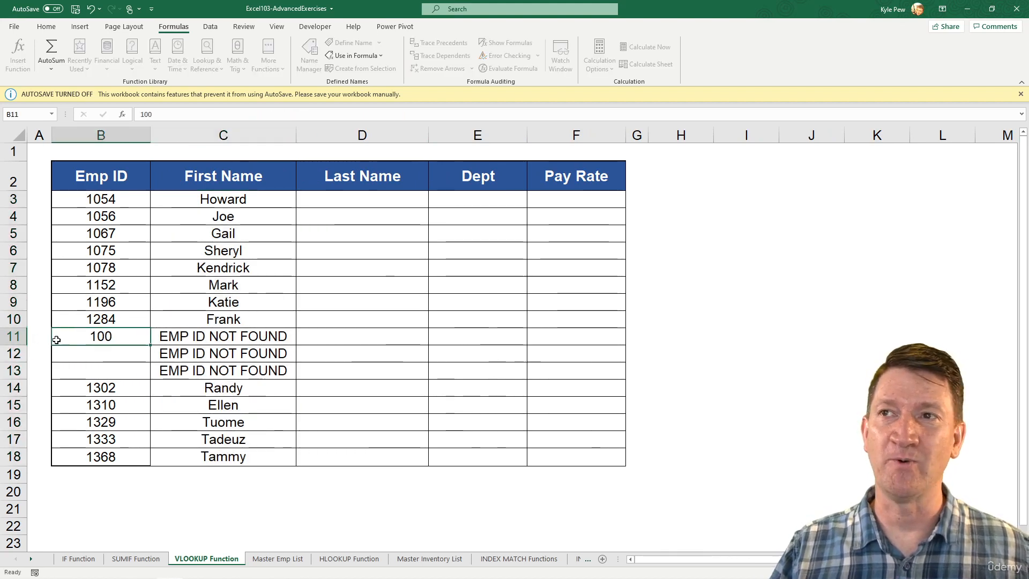
pyautogui.press('Return')
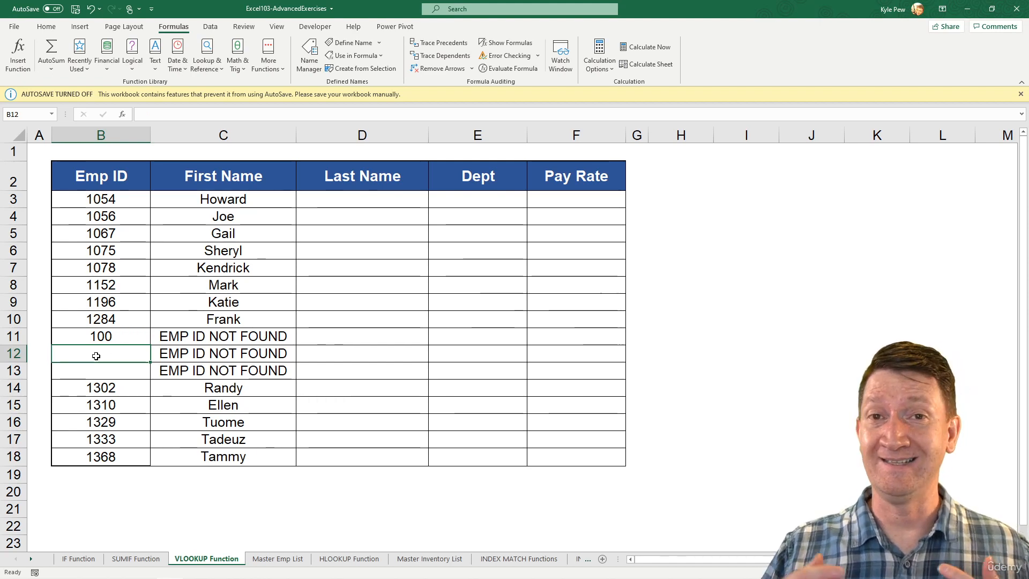
pyautogui.write('1054')
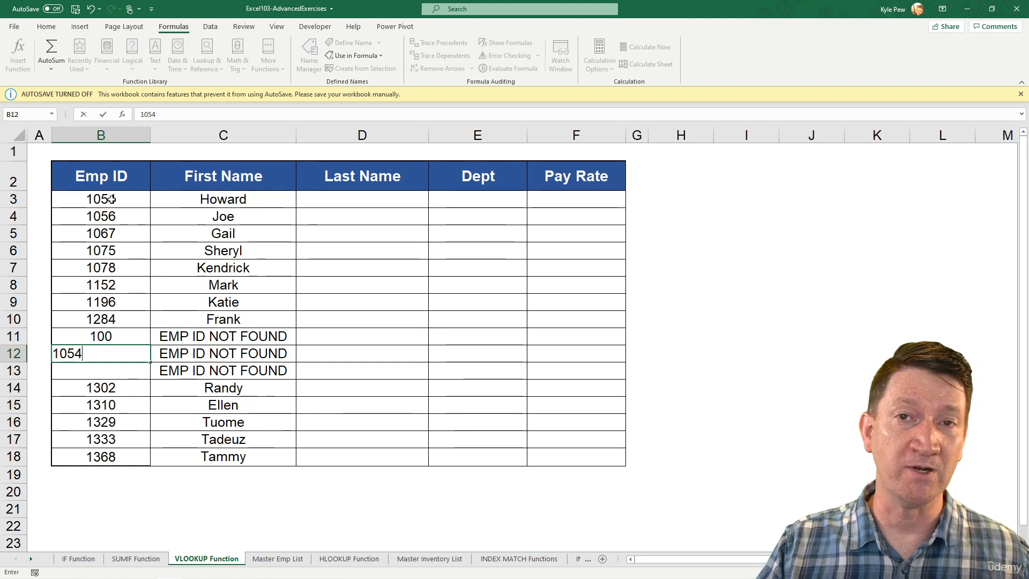
pyautogui.press('Return')
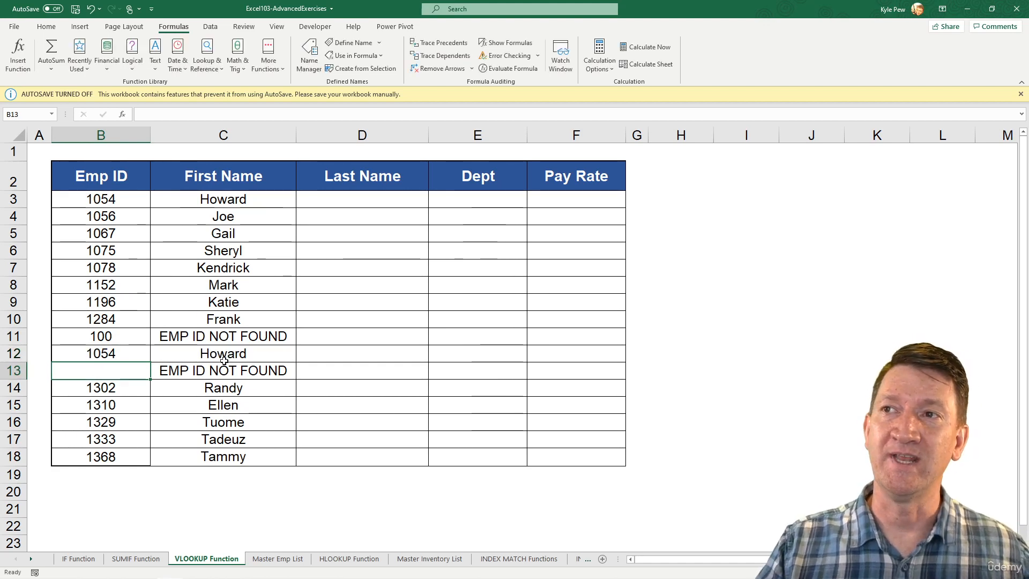